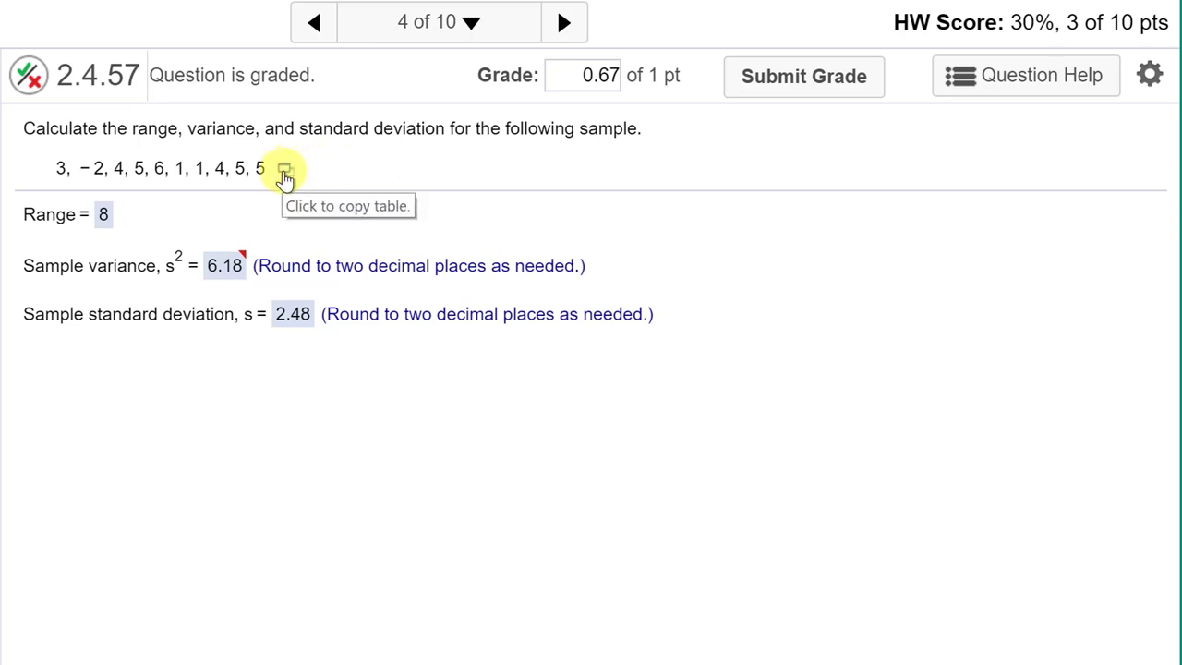
# Step: Download the question's sample data table as an Excel xlsx workbook
pyautogui.click(285, 175)
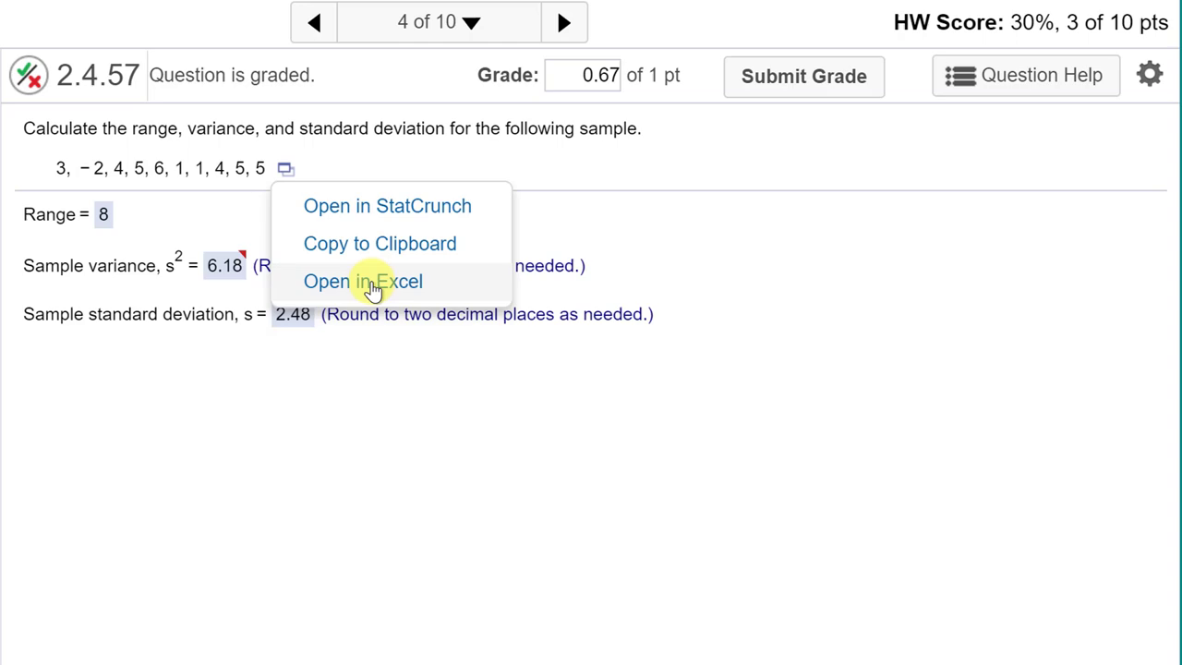
pyautogui.click(373, 290)
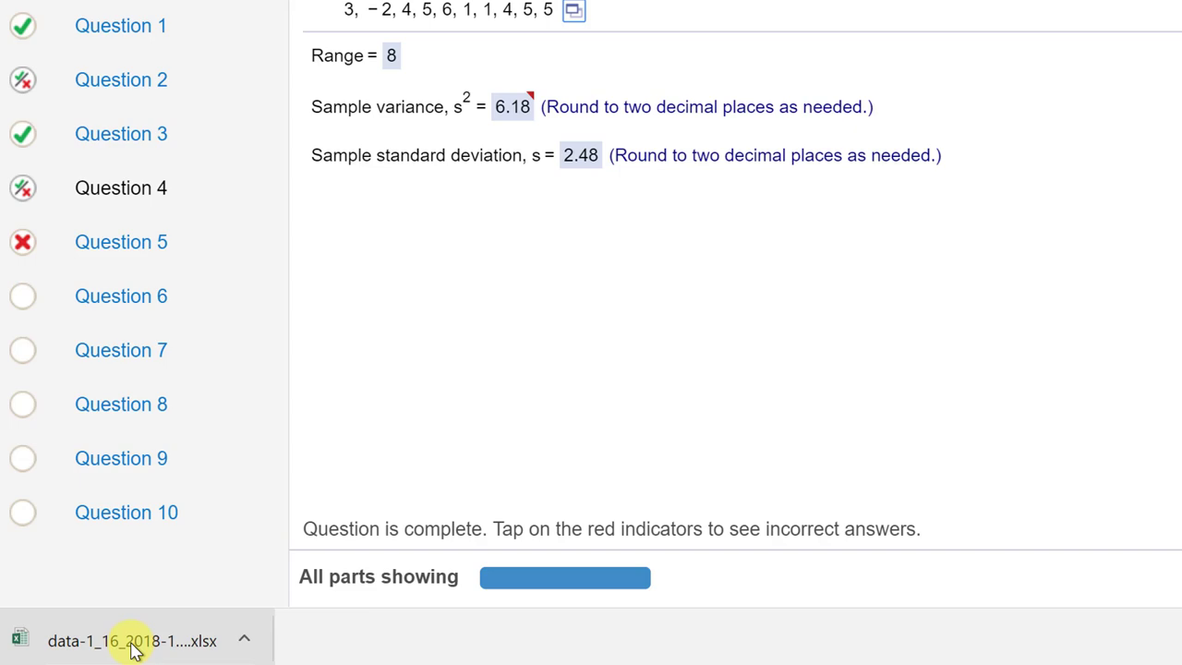
# Step: Open the downloaded data-1_16_2018 xlsx workbook in Excel and enable editing
pyautogui.click(134, 651)
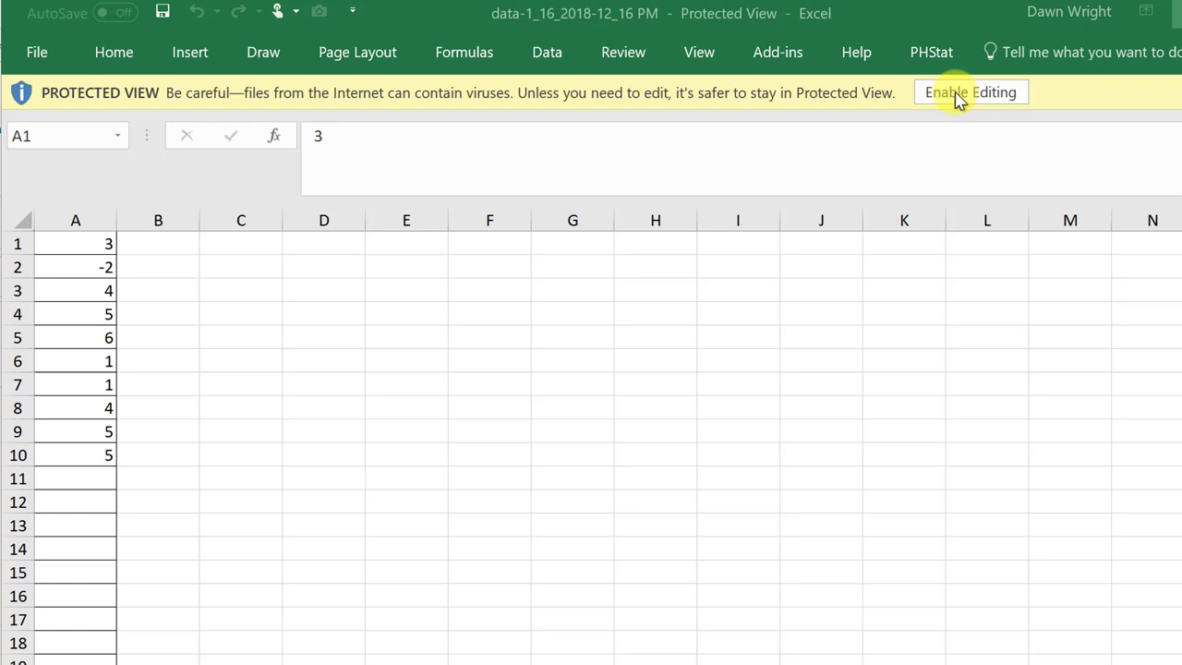
pyautogui.click(957, 100)
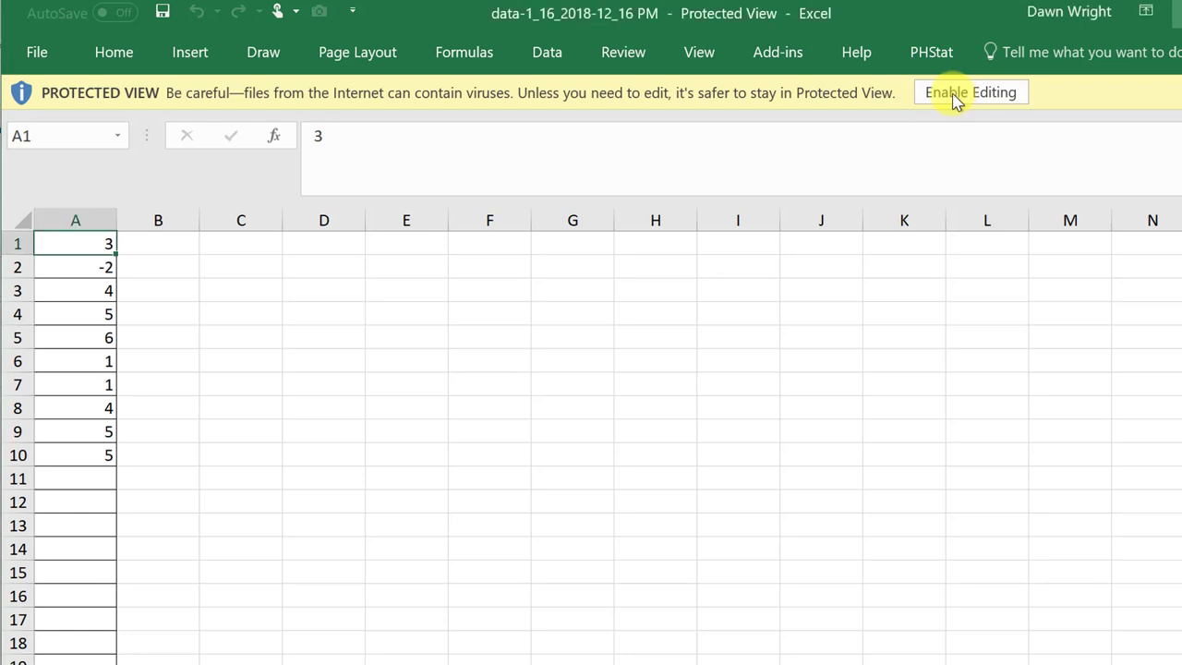
pyautogui.click(956, 100)
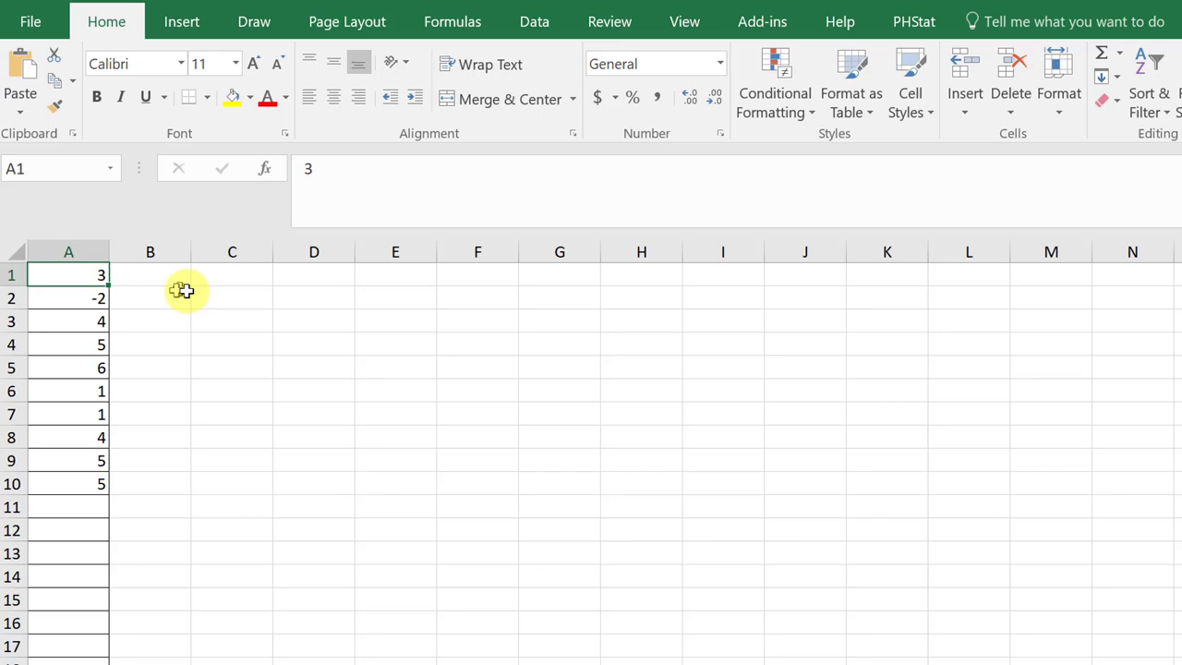
# Step: Run Descriptive Statistics on A1:A10 with summary statistics output starting at C1
pyautogui.click(541, 22)
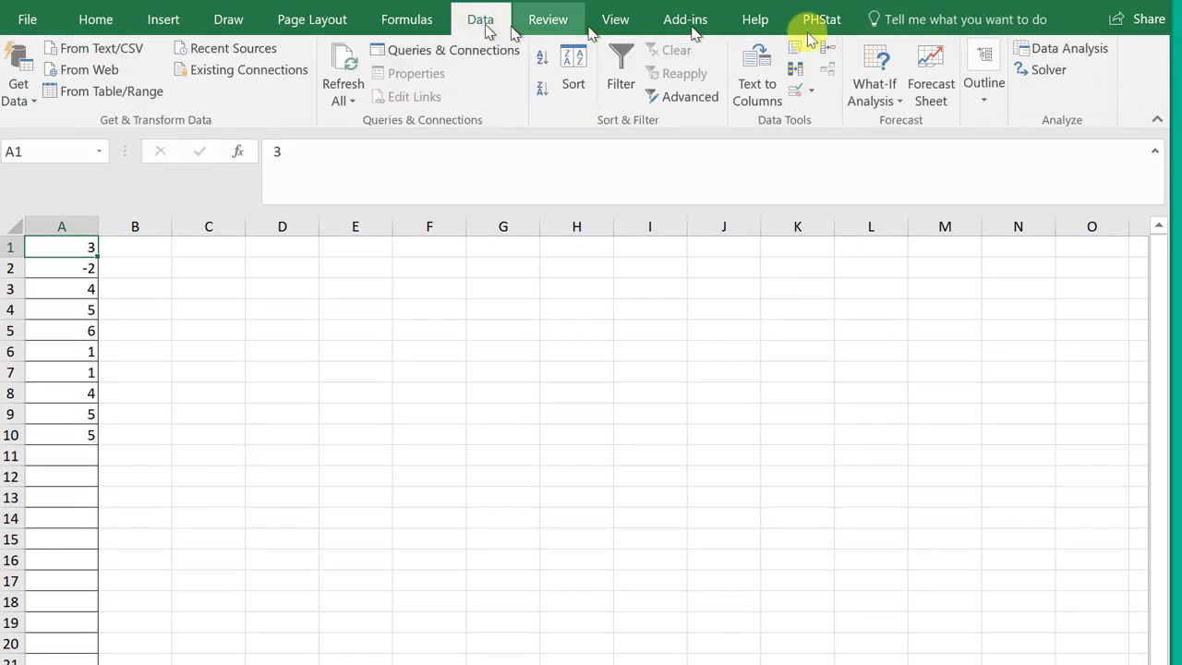
pyautogui.click(1040, 51)
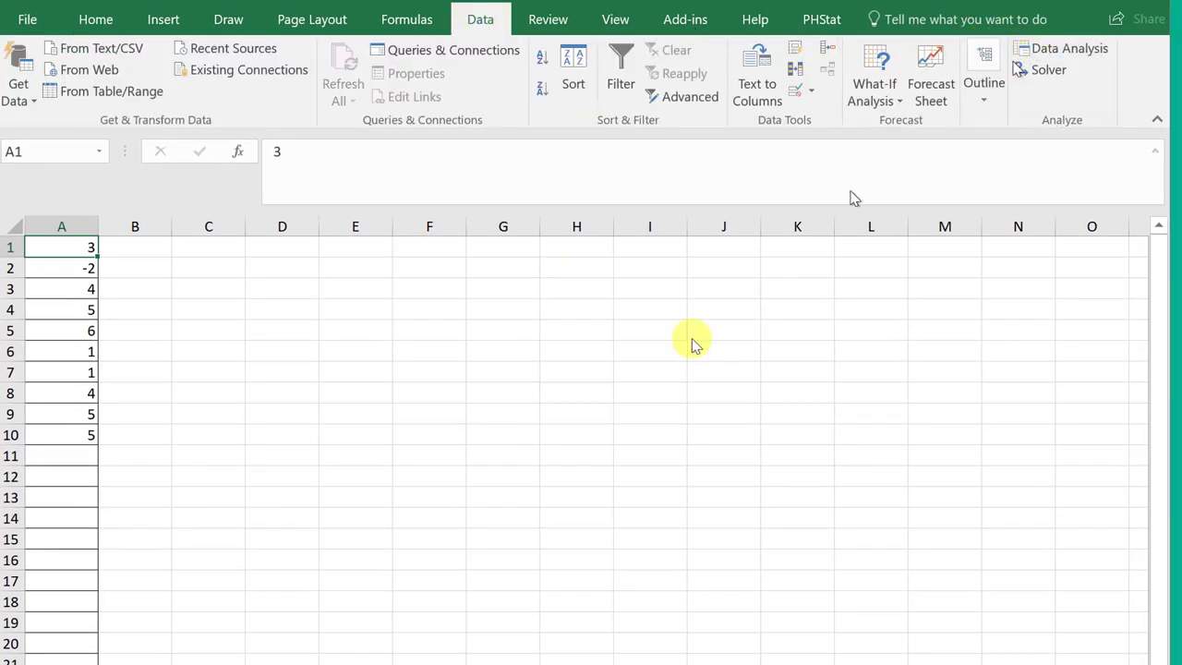
pyautogui.moveTo(430, 541); pyautogui.dragTo(427, 262)
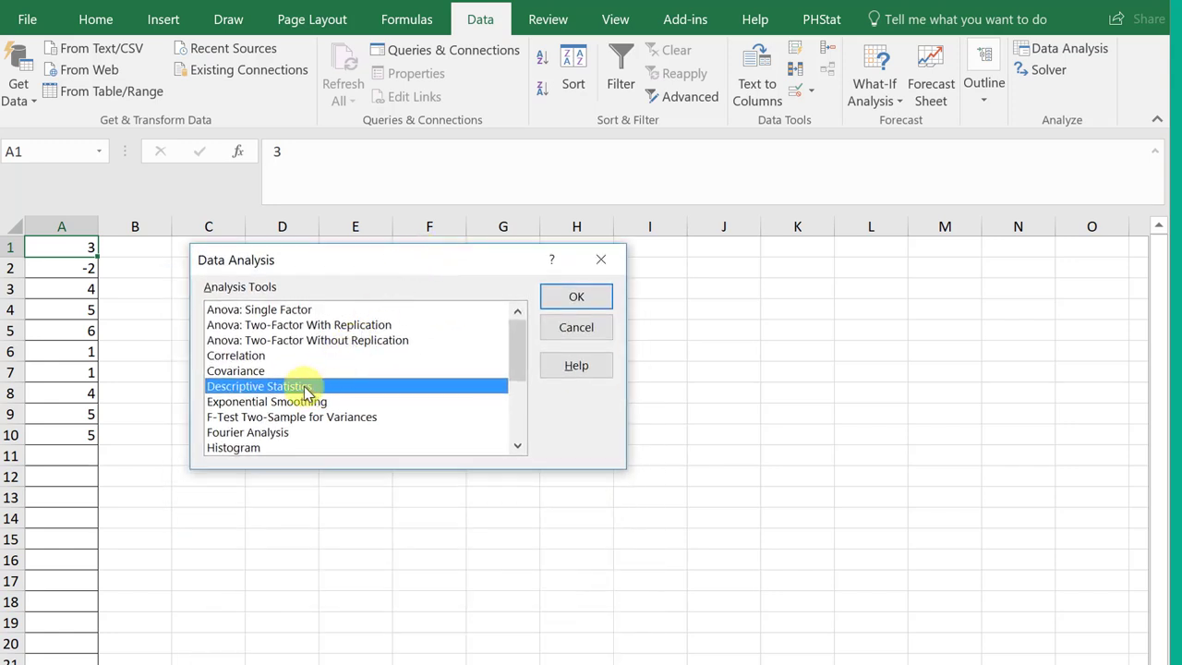
pyautogui.click(577, 298)
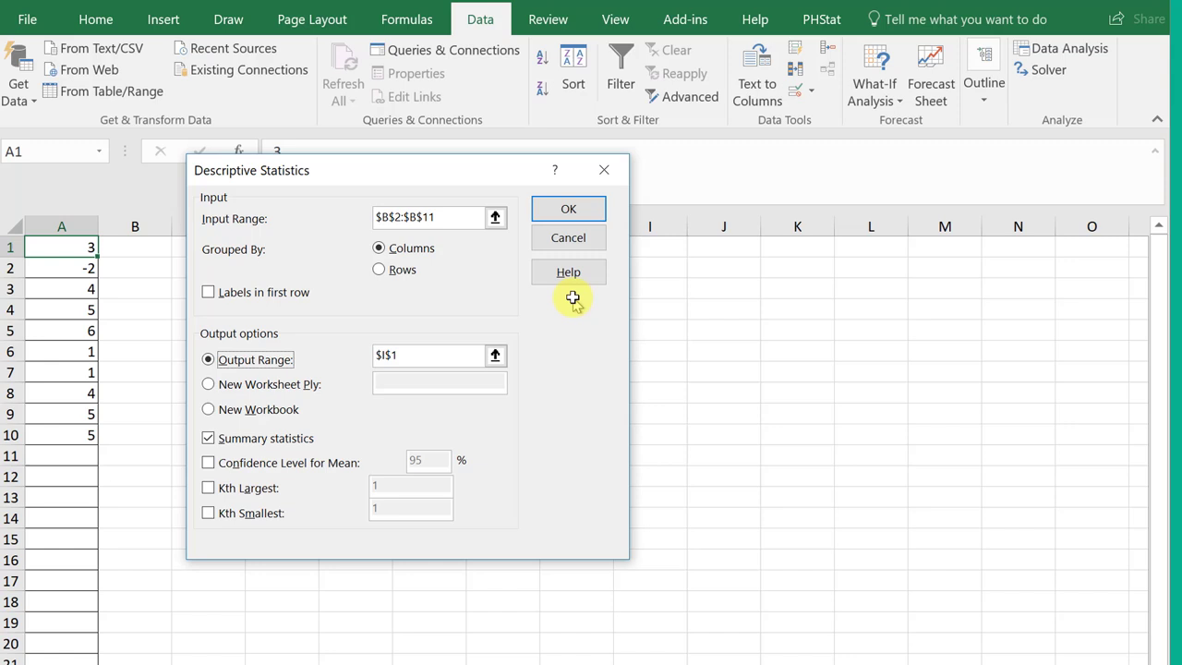
pyautogui.moveTo(488, 216); pyautogui.dragTo(338, 213)
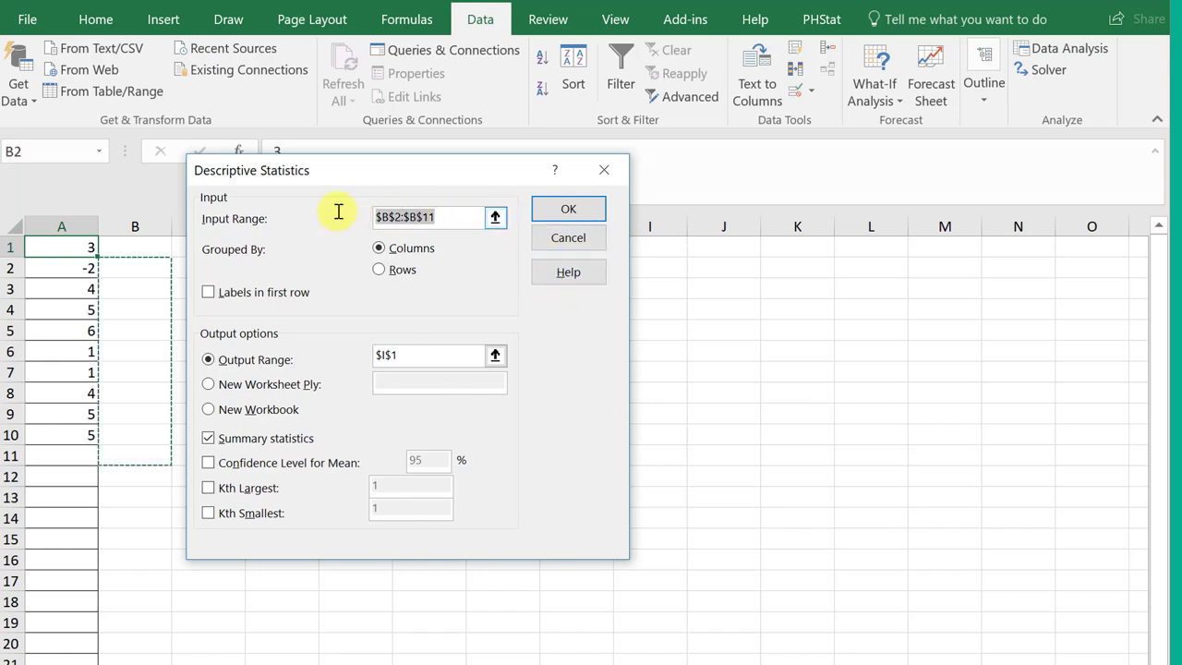
pyautogui.press('BackSpace')
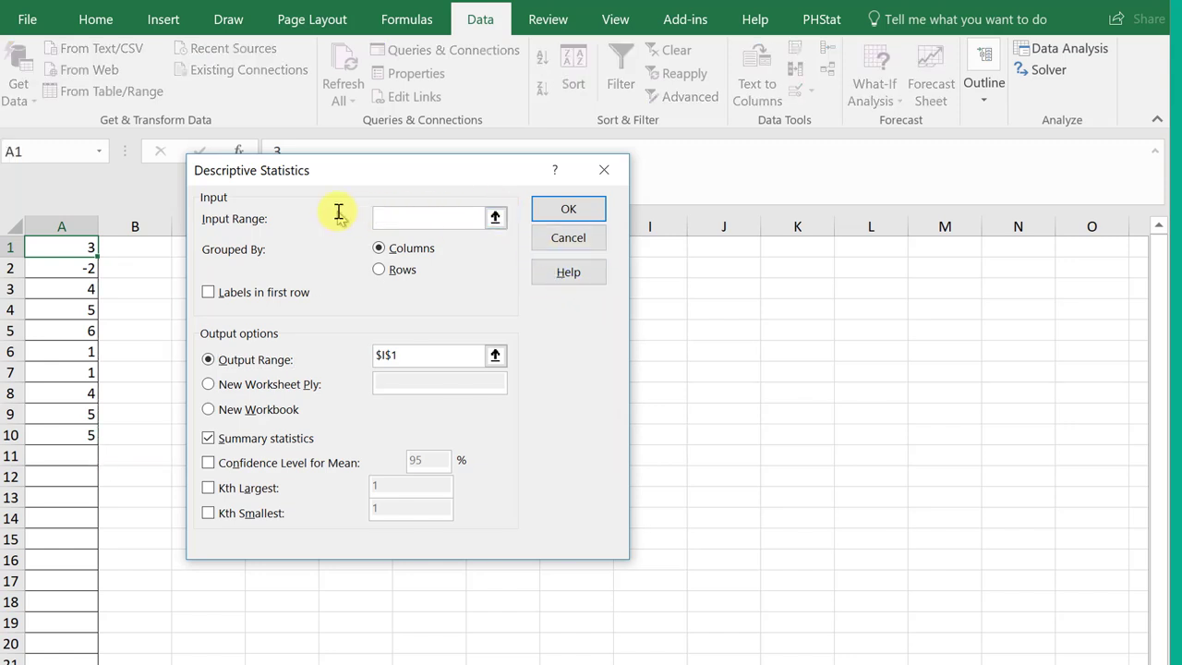
pyautogui.moveTo(68, 246); pyautogui.dragTo(47, 435)
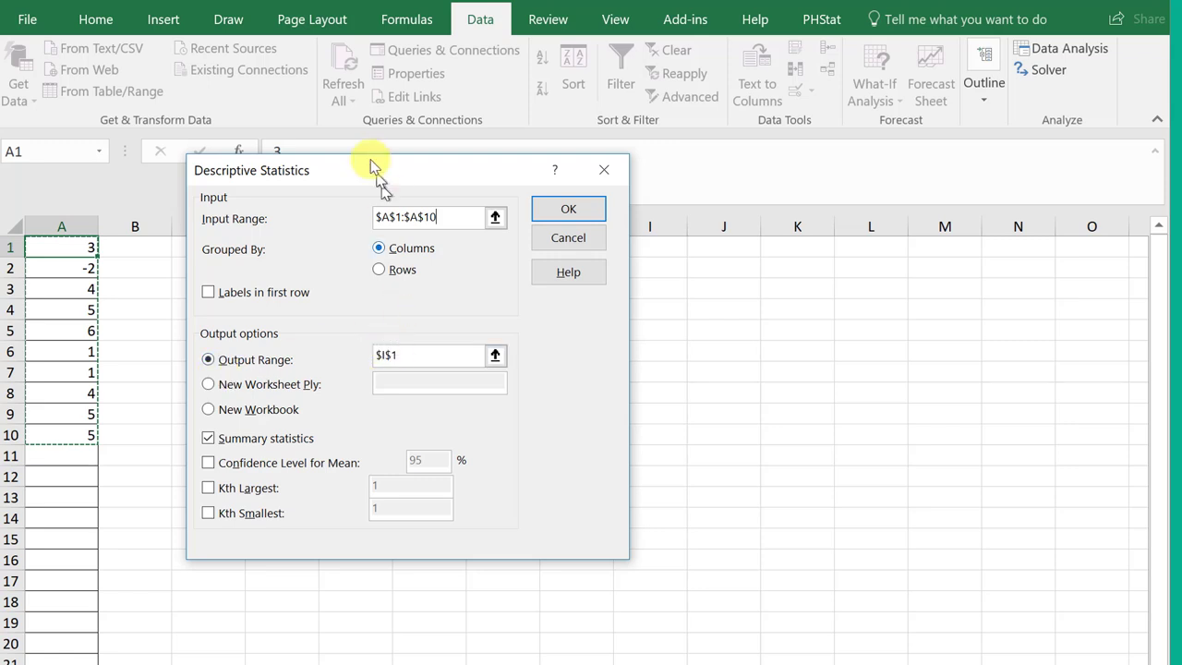
pyautogui.moveTo(376, 177); pyautogui.dragTo(697, 190)
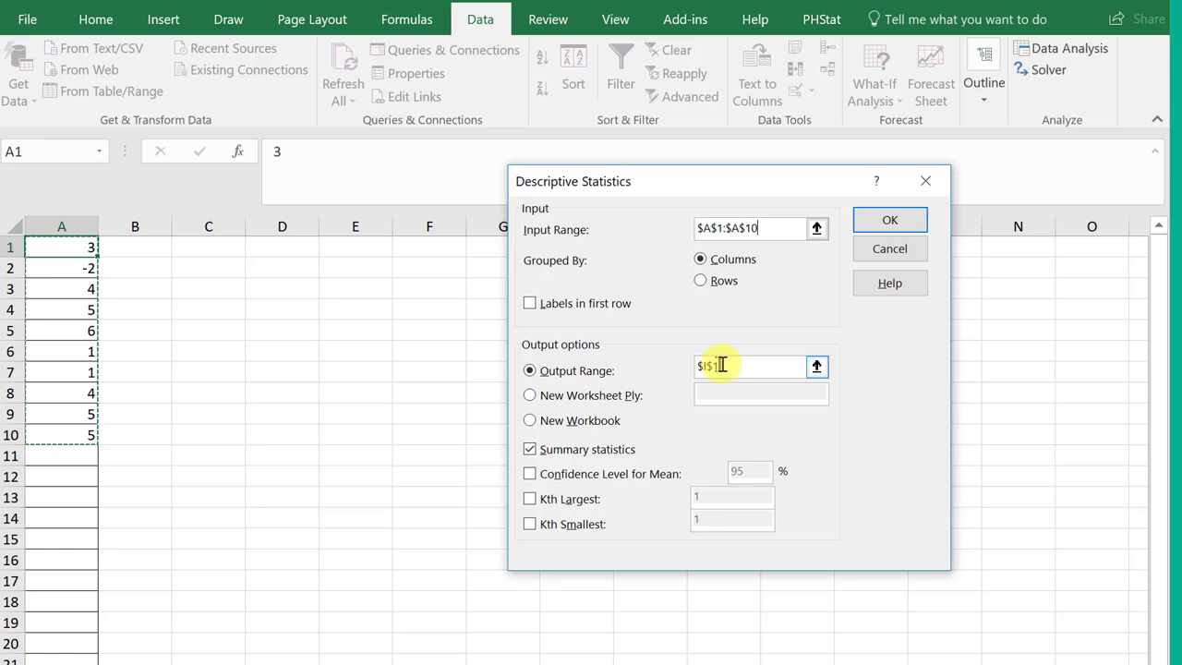
pyautogui.moveTo(713, 367); pyautogui.dragTo(693, 369)
pyautogui.press('BackSpace')
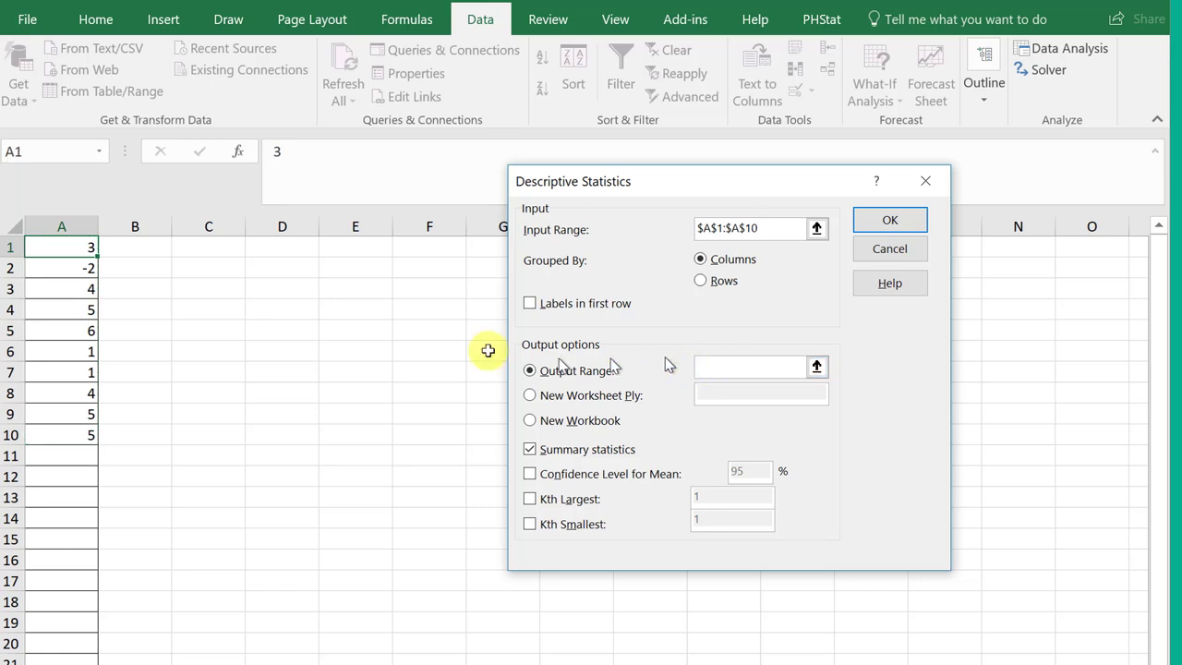
pyautogui.click(221, 249)
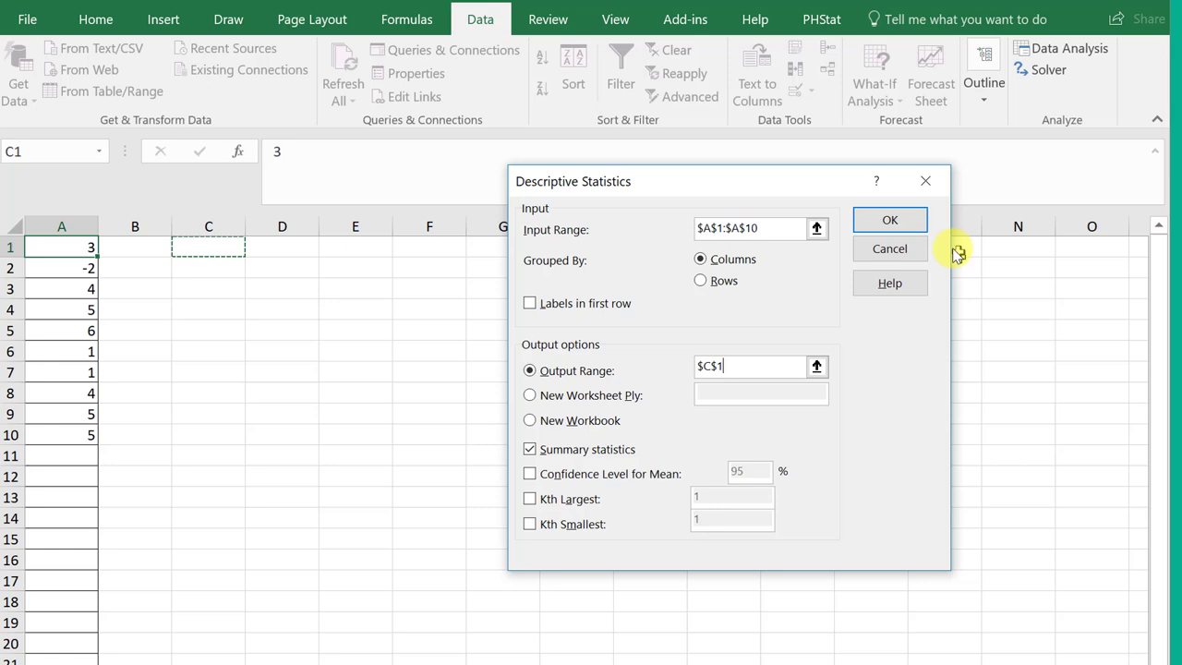
pyautogui.click(902, 227)
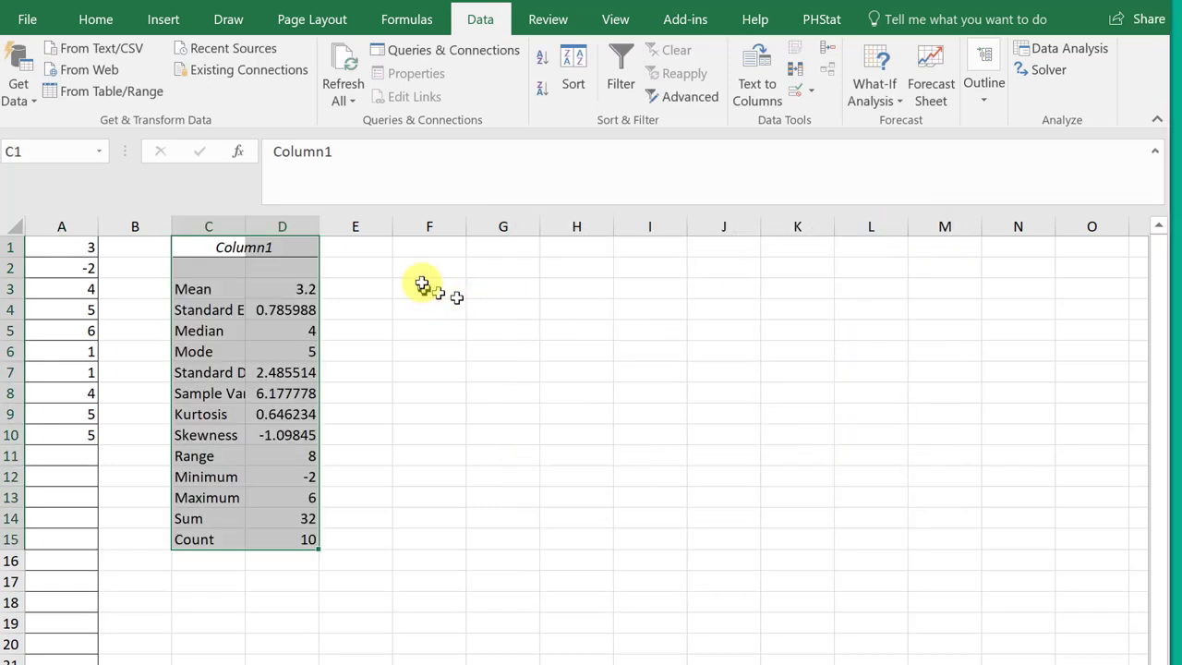
# Step: Autofit column C so the statistics labels show in full, then deselect the output
pyautogui.doubleClick(245, 225)
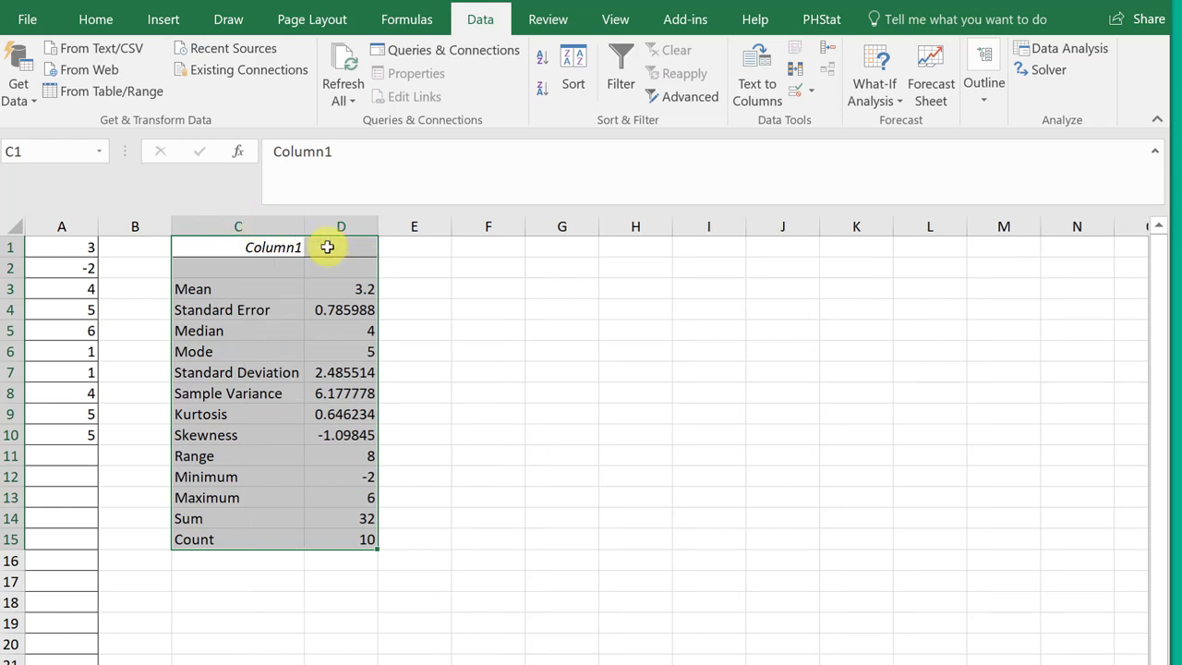
pyautogui.click(477, 332)
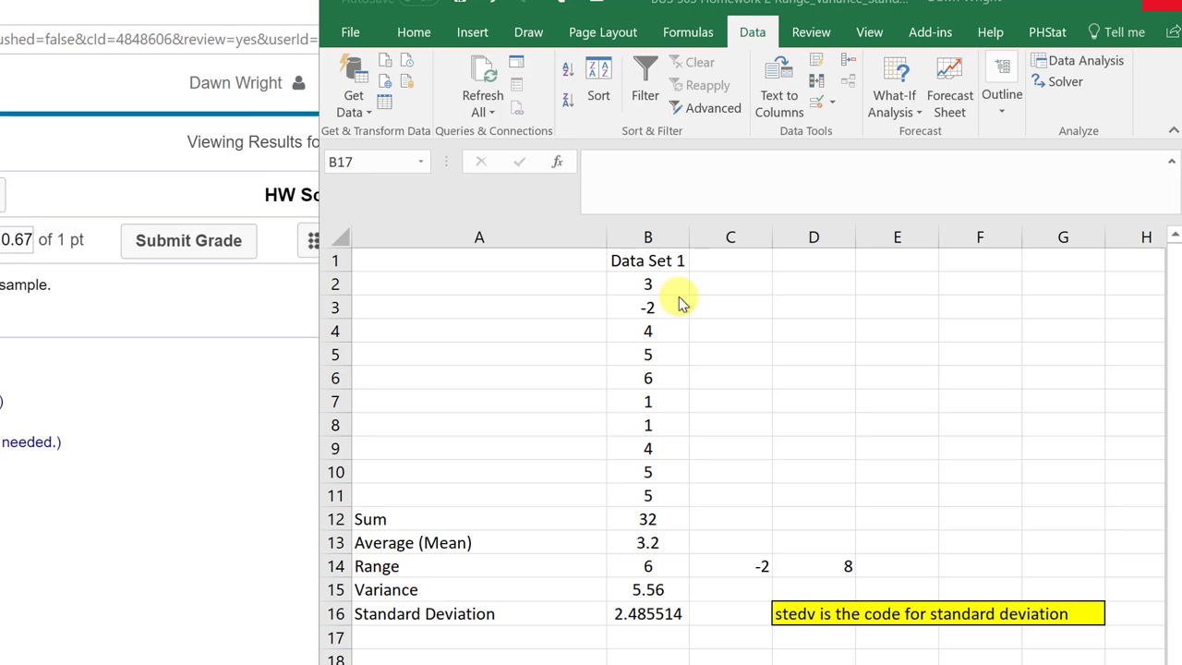
pyautogui.click(652, 520)
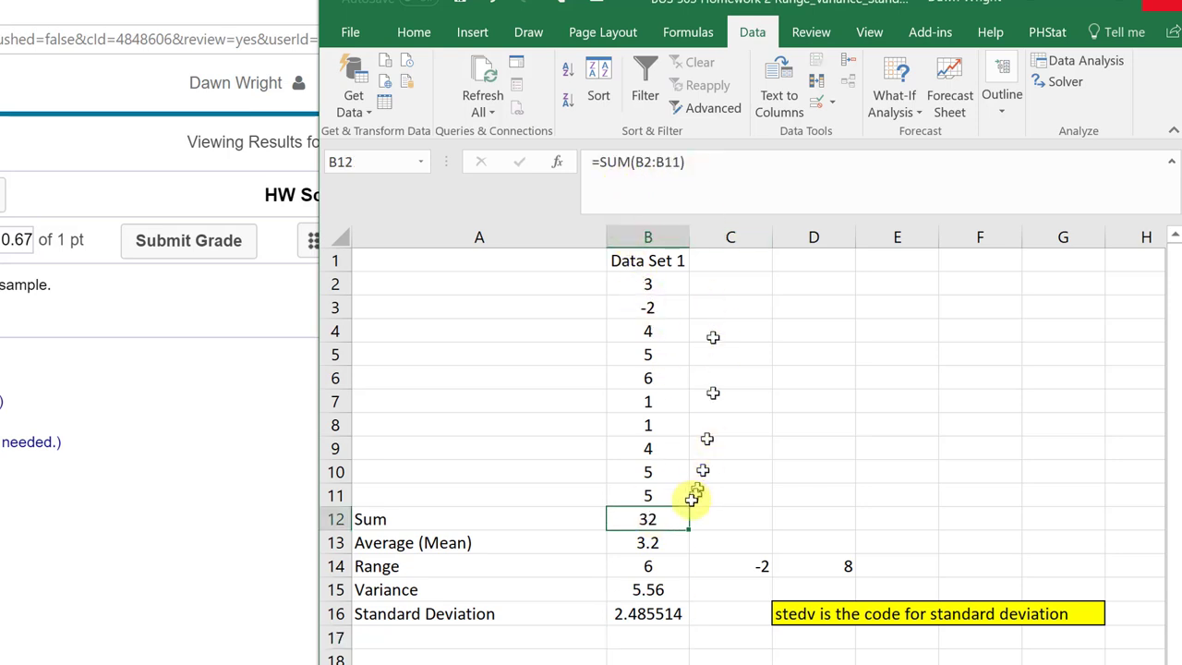
pyautogui.click(640, 545)
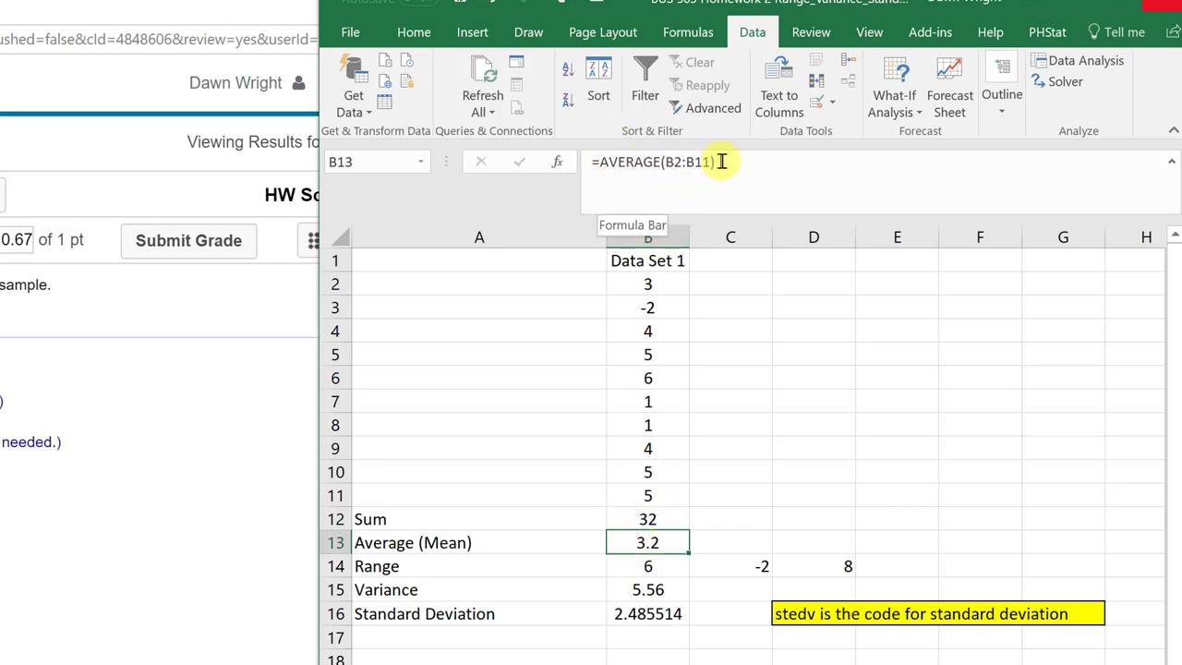
pyautogui.click(649, 569)
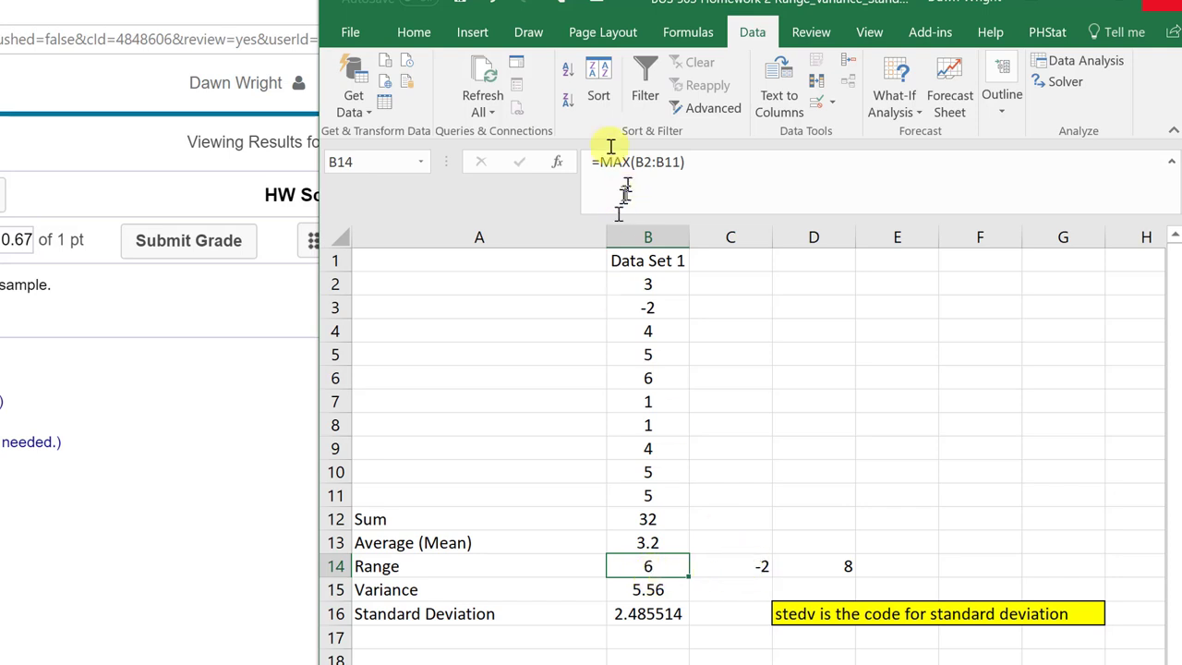
pyautogui.click(750, 565)
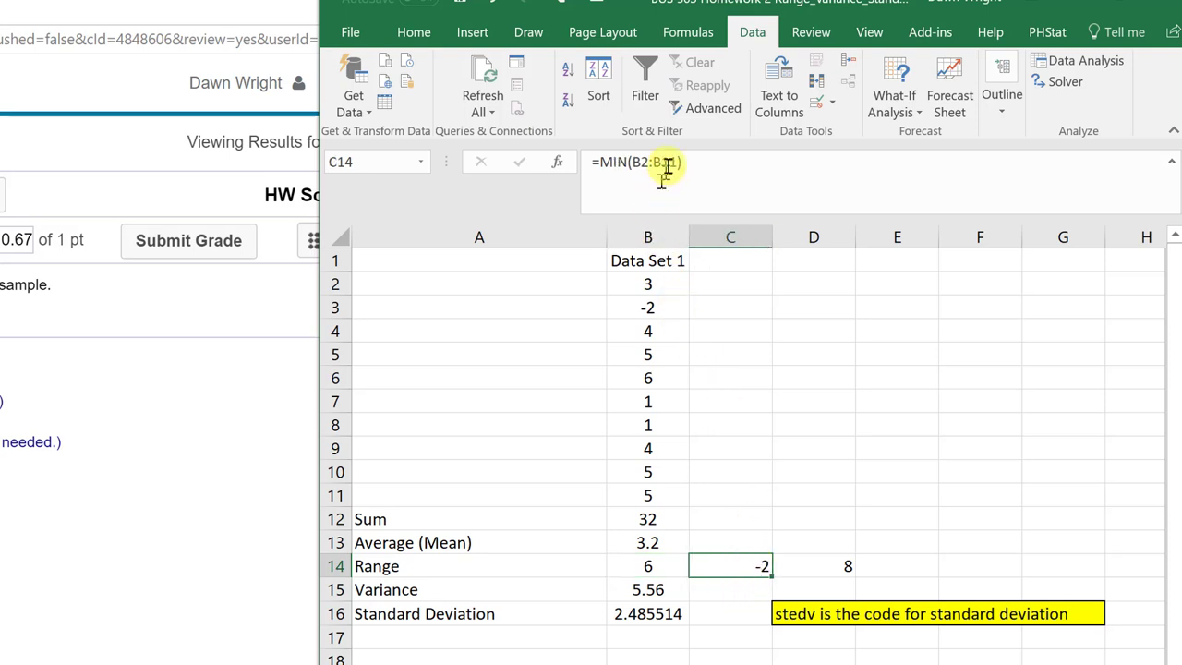
pyautogui.click(844, 564)
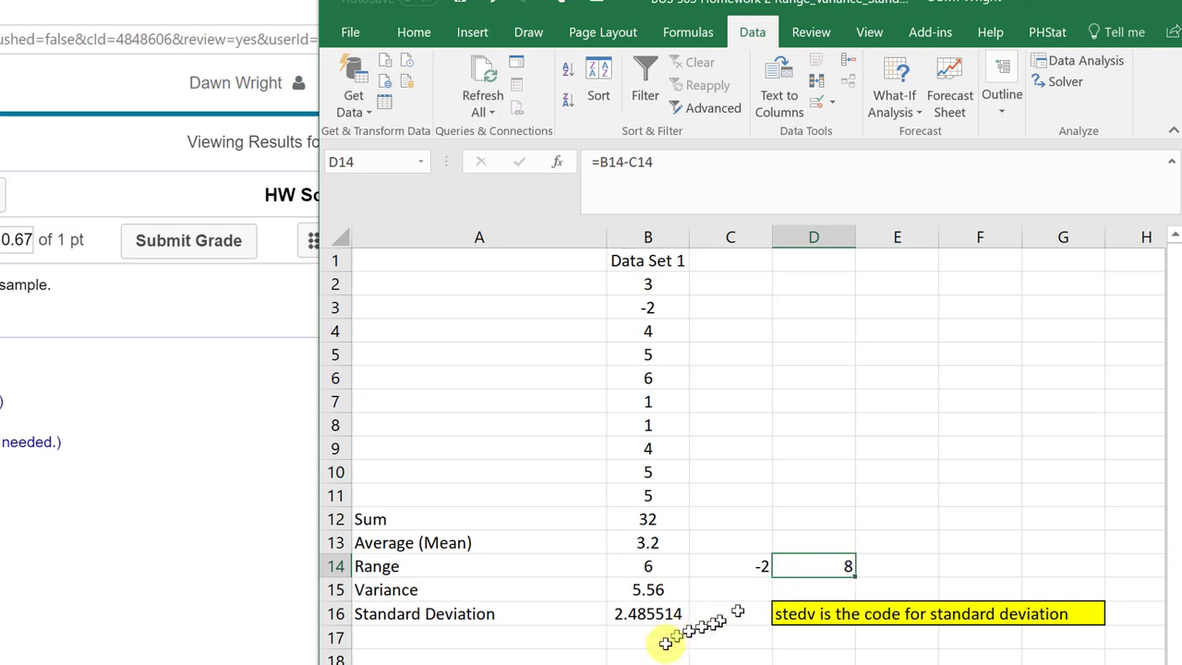
pyautogui.click(651, 592)
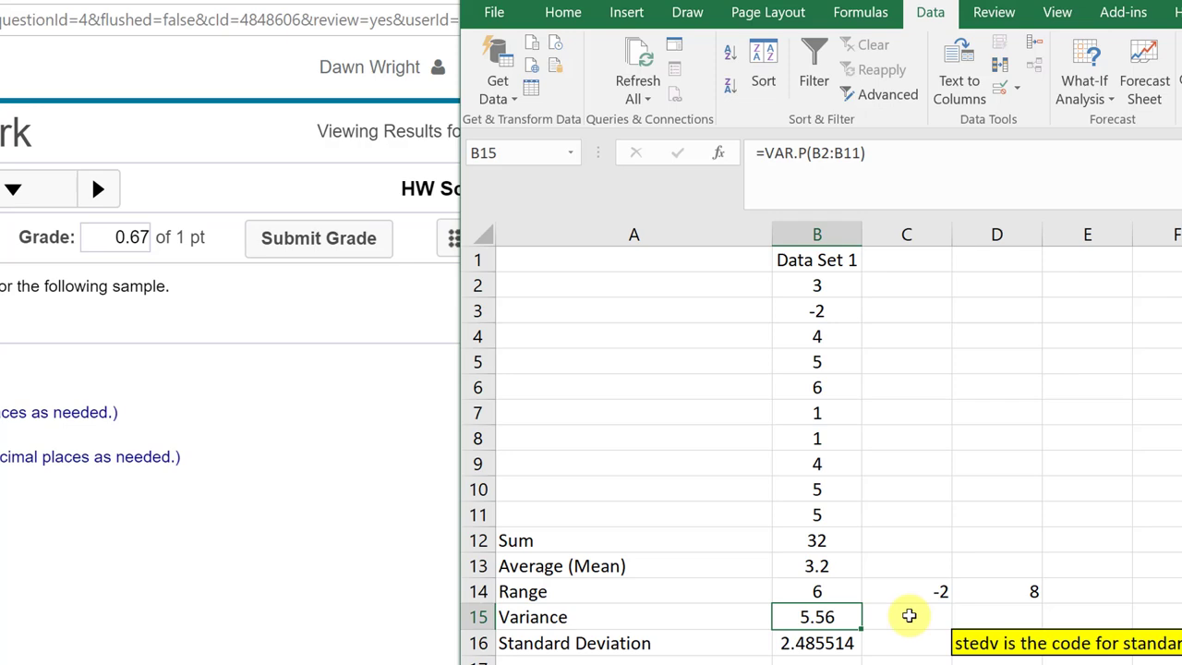
# Step: Enter =VAR.S(B2:B11) in C15 to get the sample variance 6.177778
pyautogui.click(908, 616)
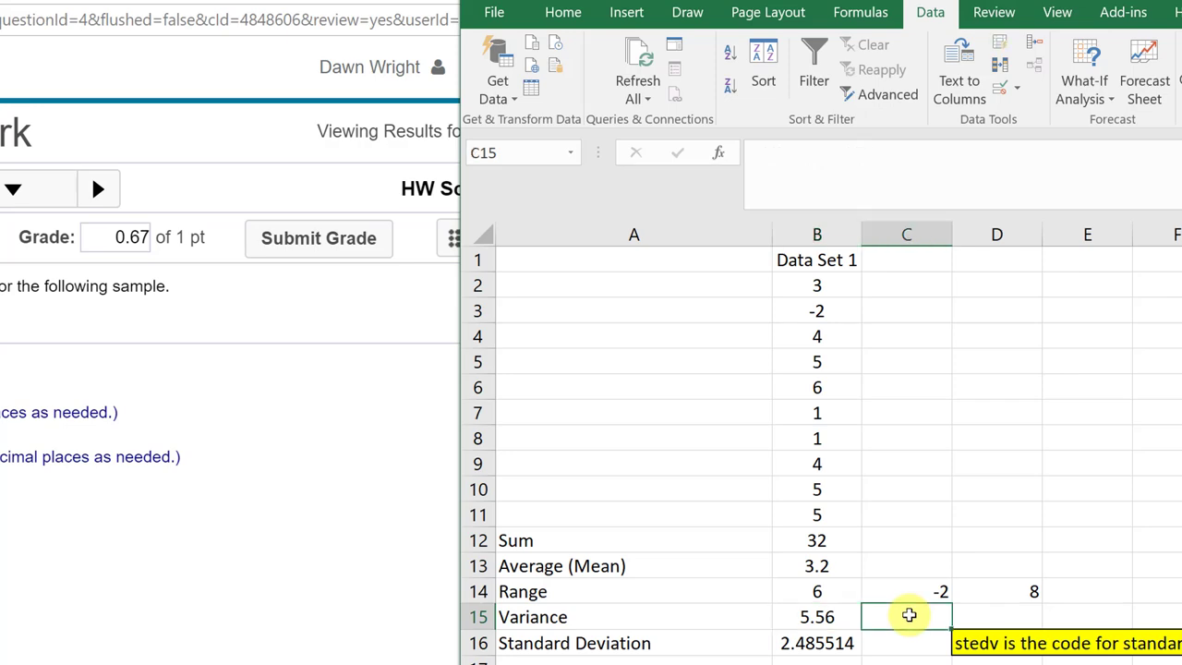
pyautogui.write('=va')
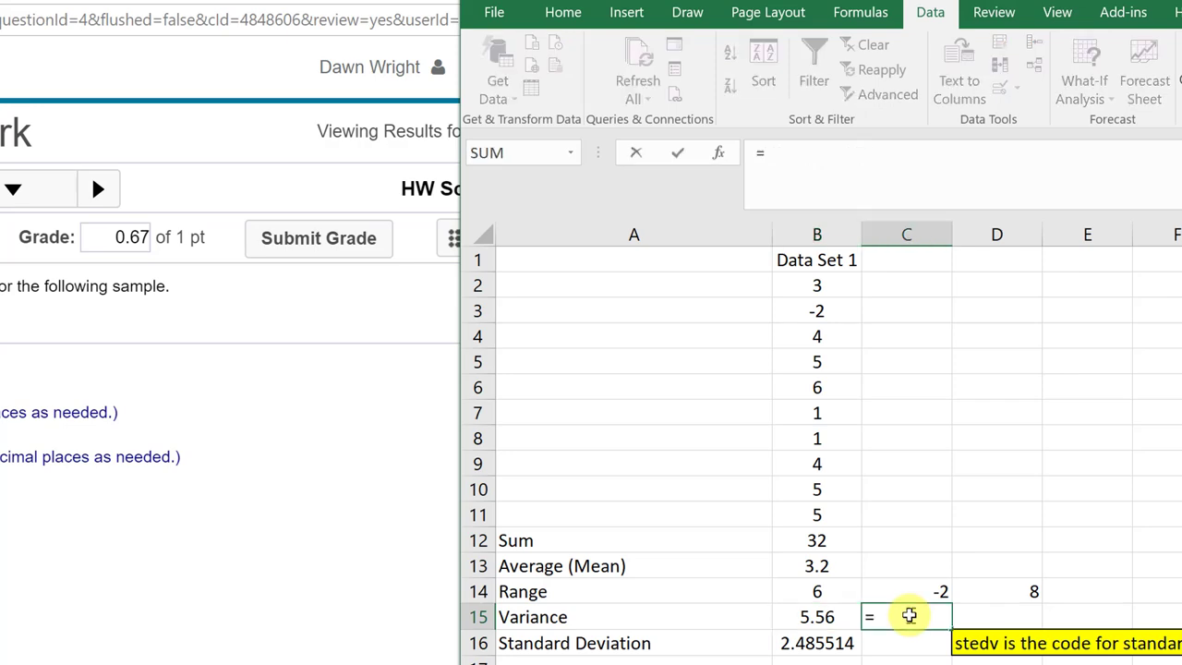
pyautogui.write('r')
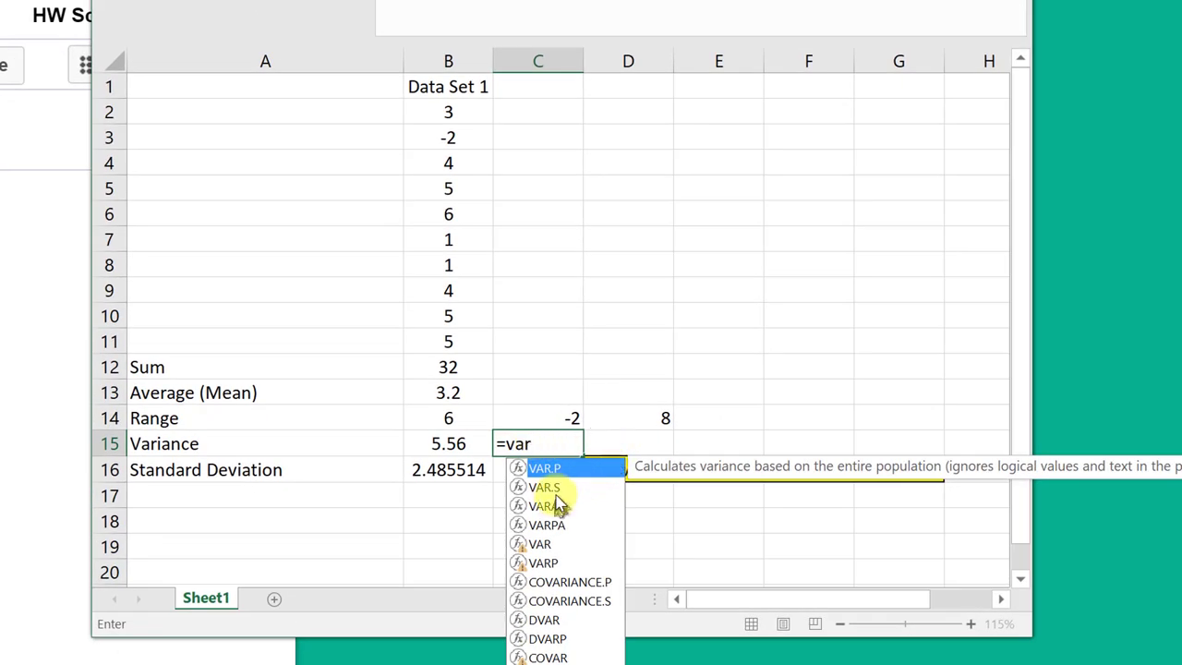
pyautogui.click(559, 489)
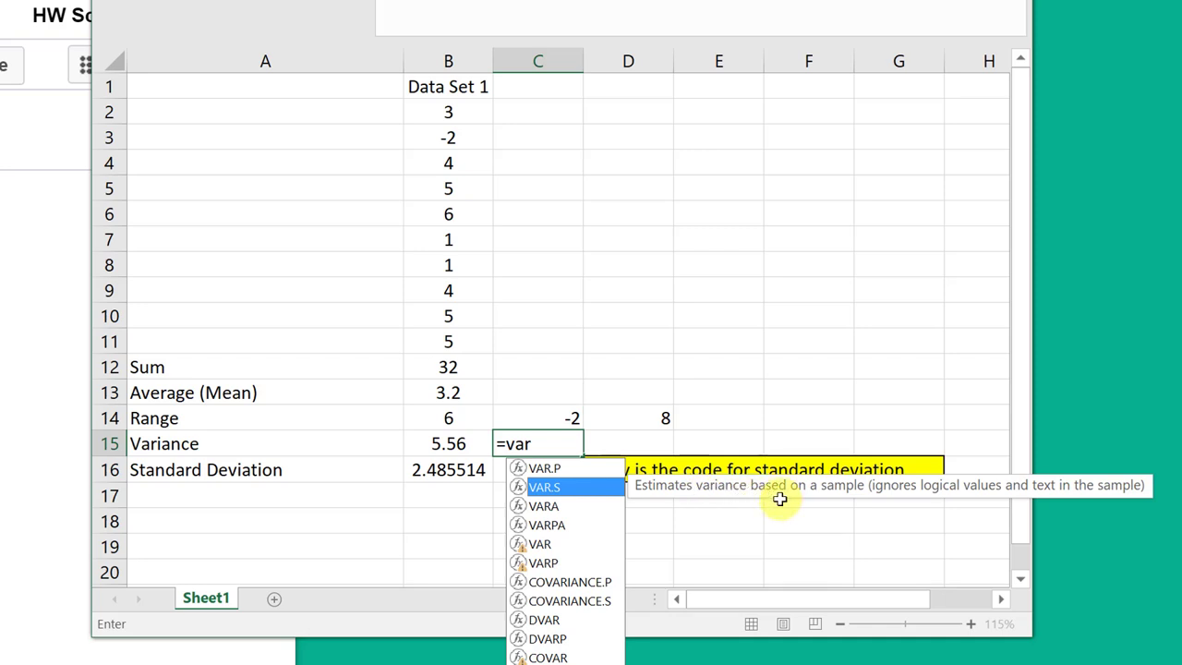
pyautogui.doubleClick(535, 489)
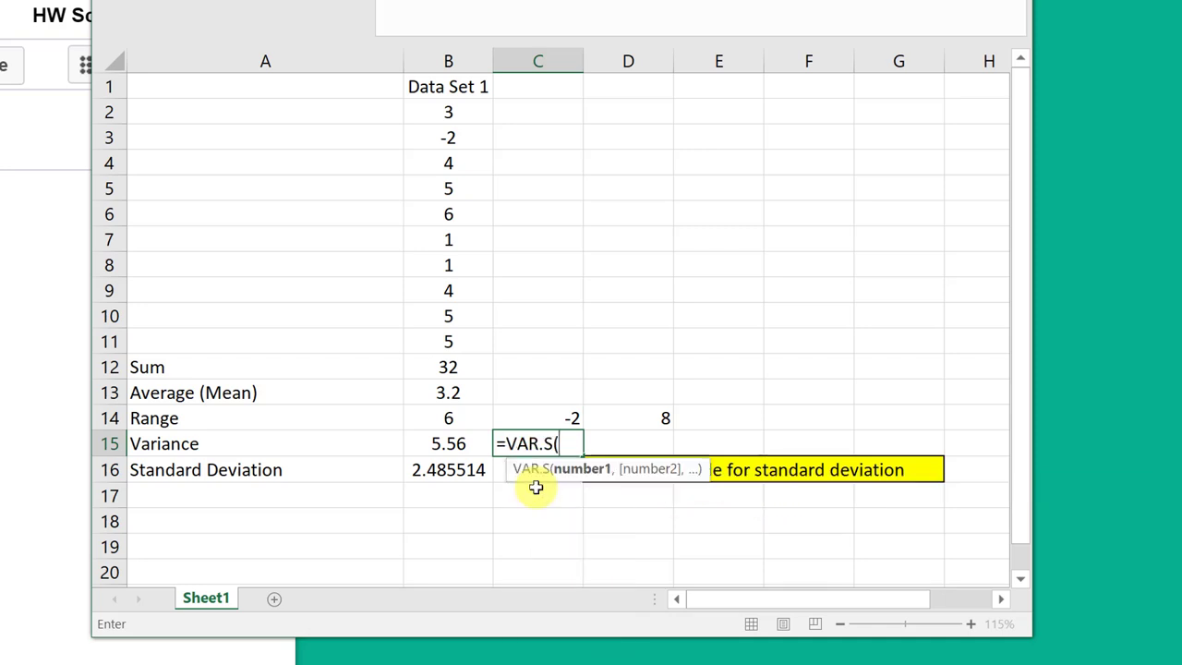
pyautogui.moveTo(450, 110); pyautogui.dragTo(435, 335)
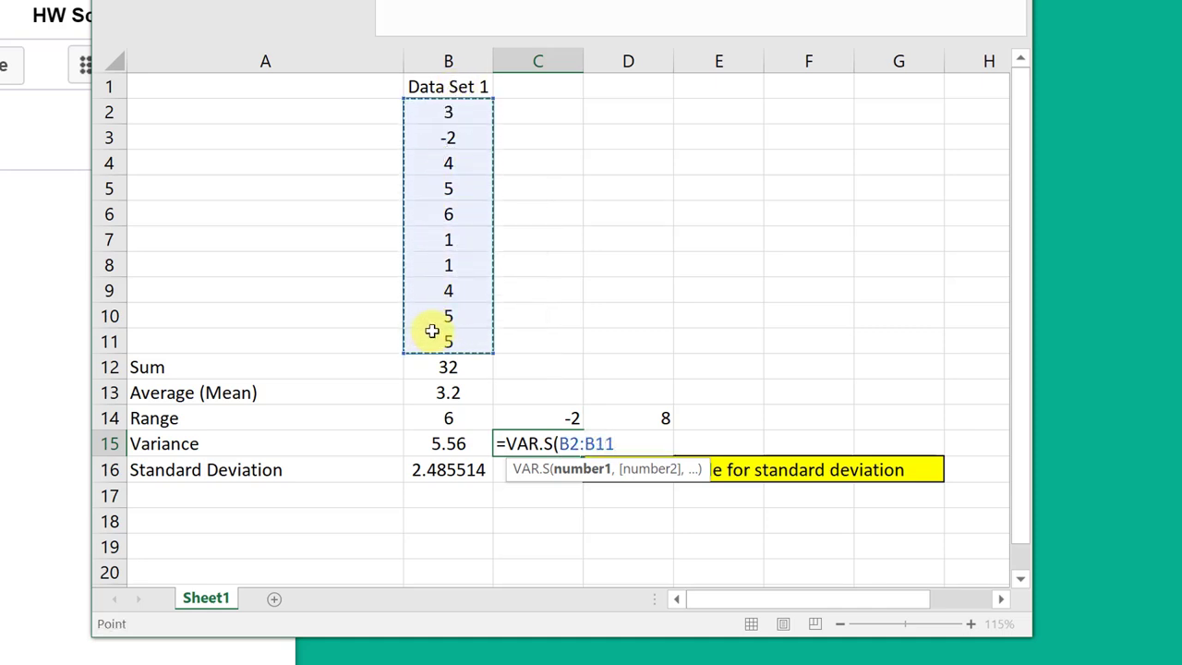
pyautogui.press('Return')
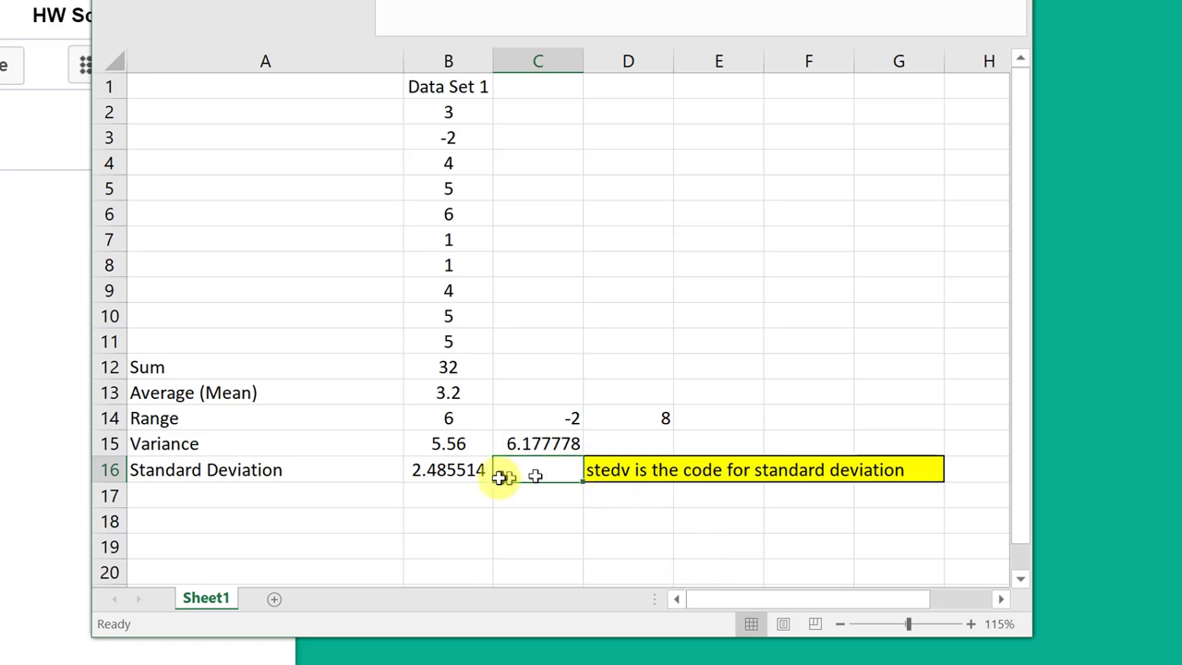
# Step: Check B16's STDEV formula, then start =st in C16 and highlight STDEV.S
pyautogui.click(457, 470)
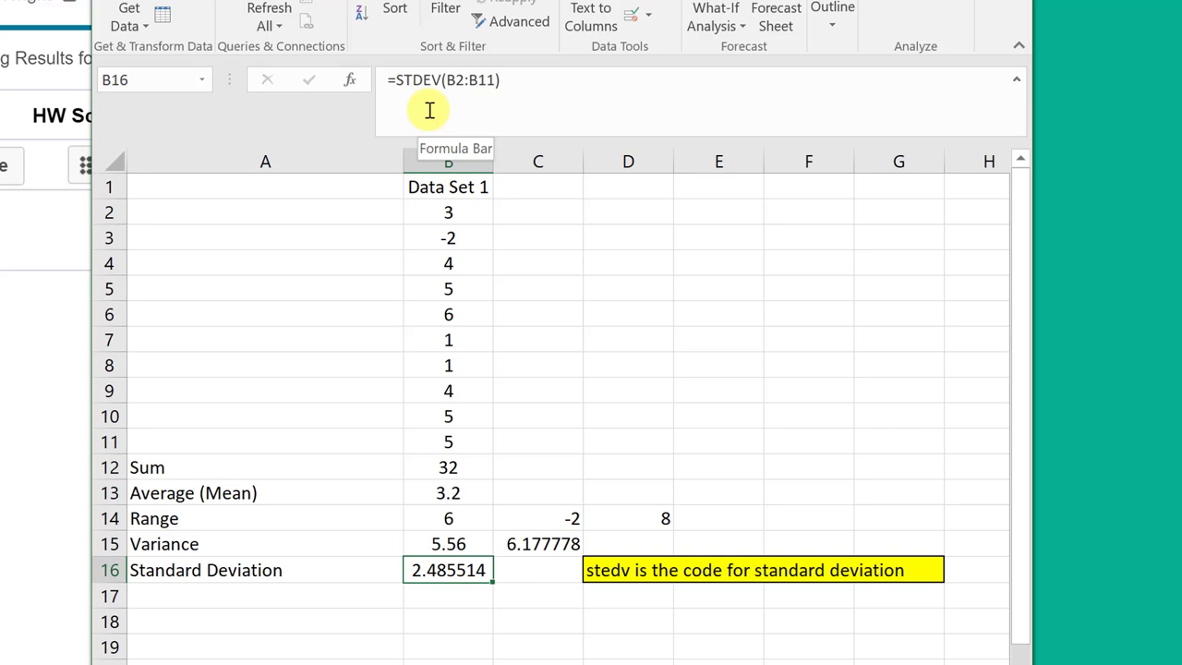
pyautogui.click(534, 571)
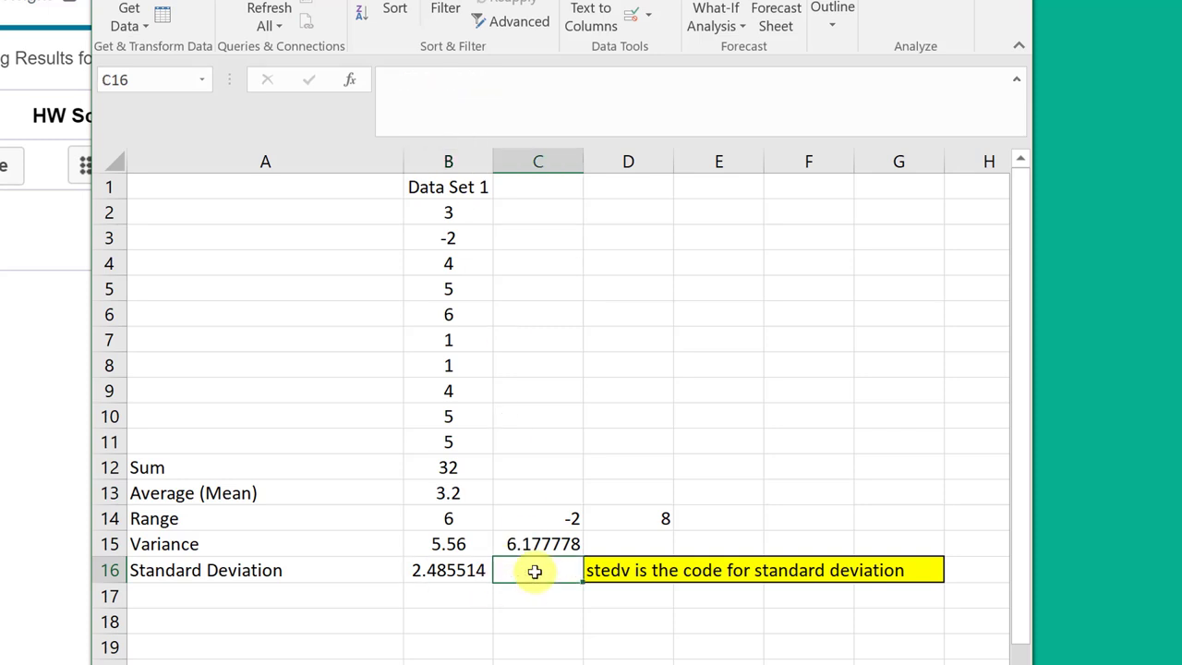
pyautogui.write('=s')
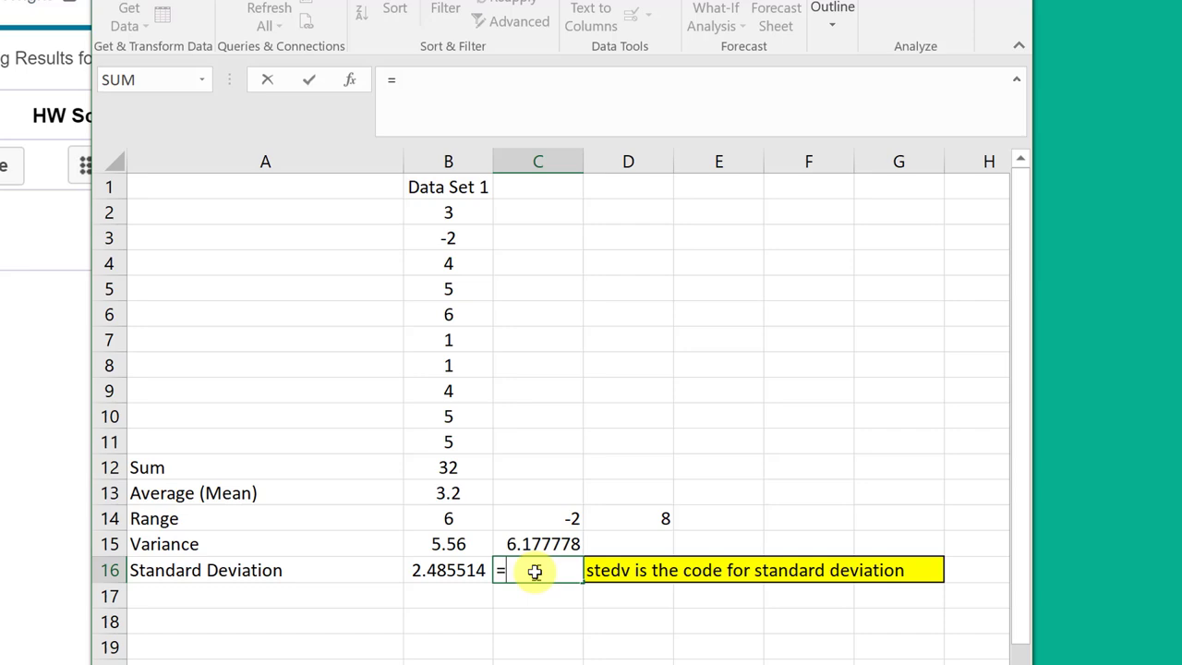
pyautogui.write('t')
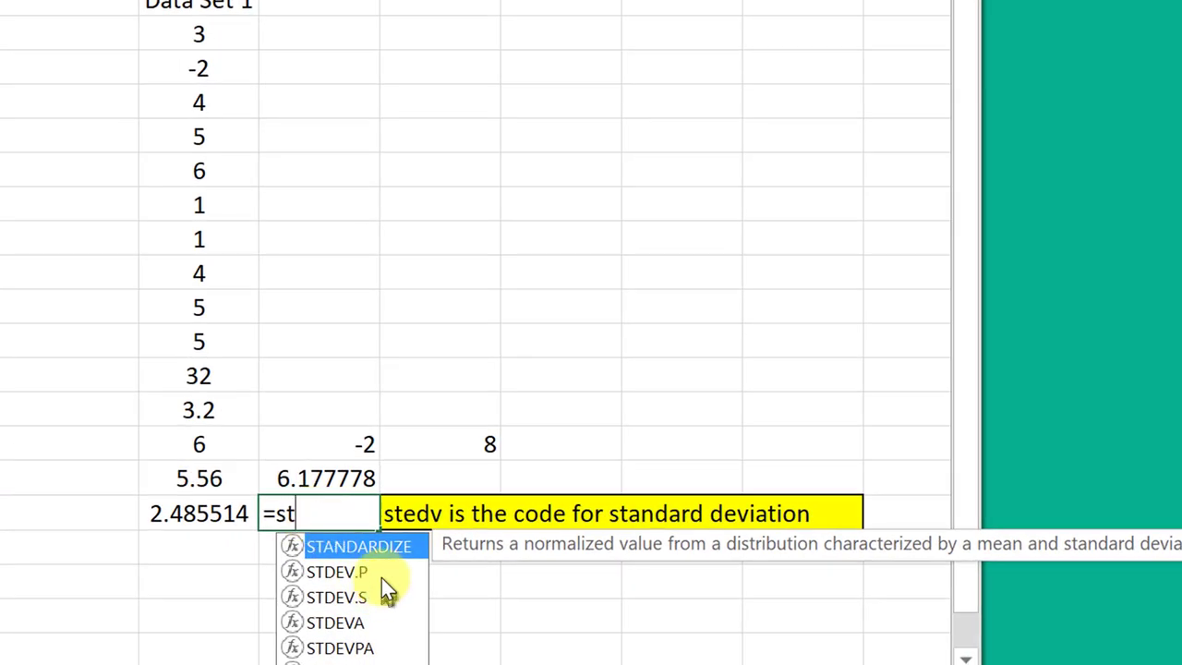
pyautogui.click(383, 573)
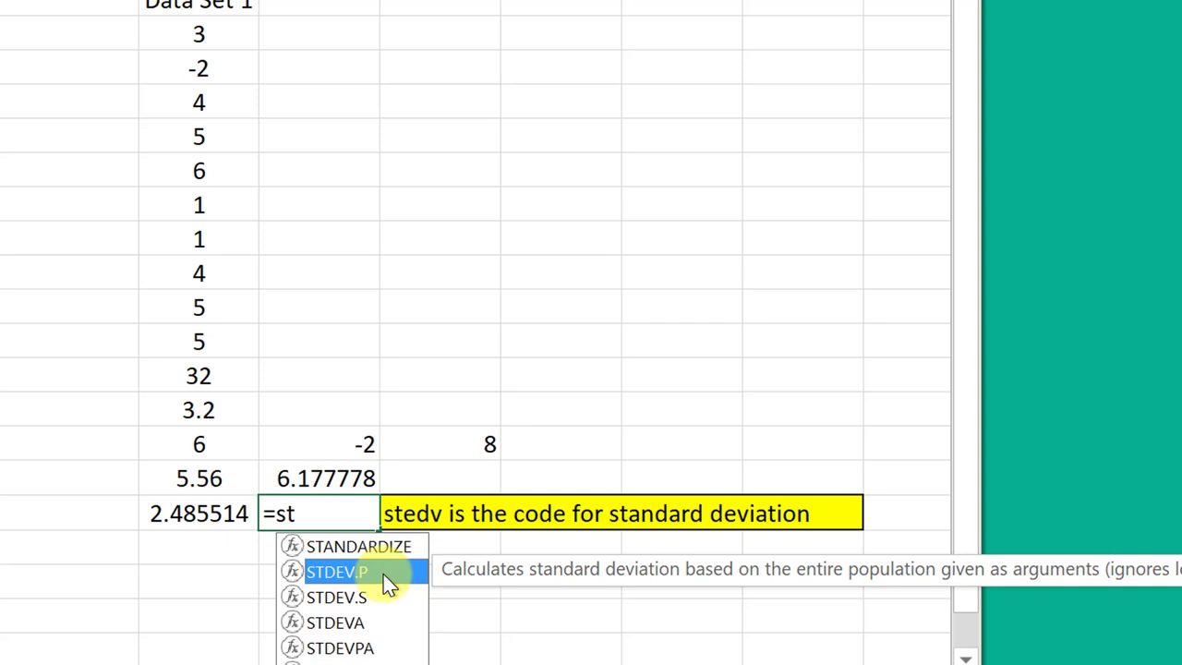
pyautogui.click(389, 598)
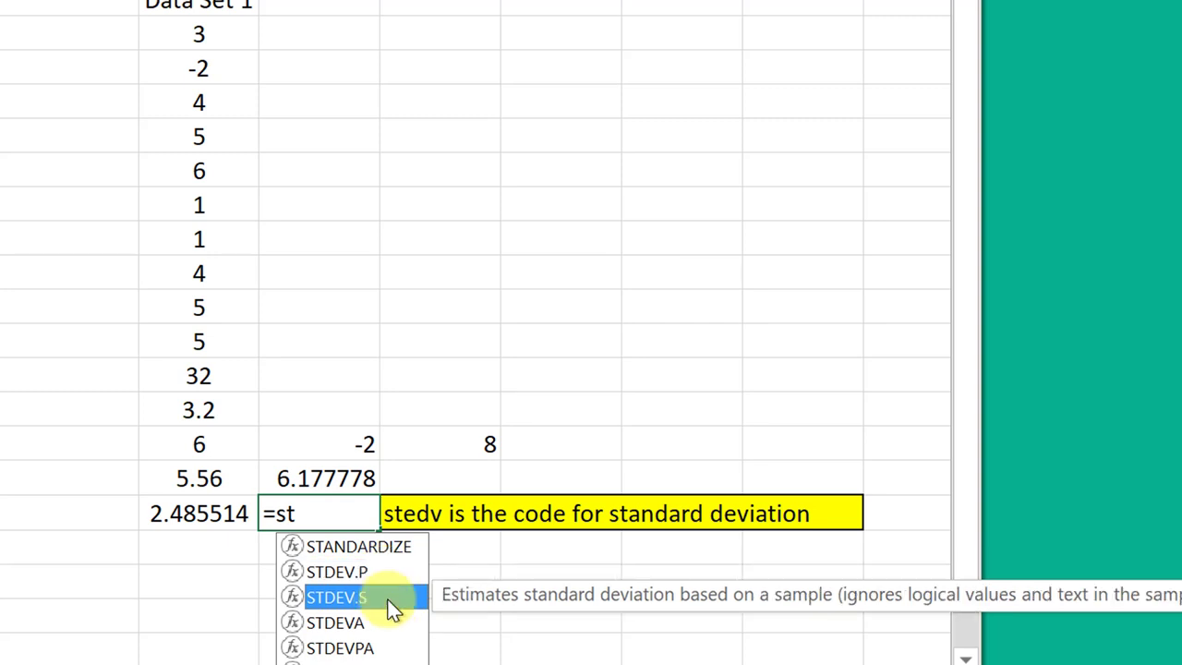